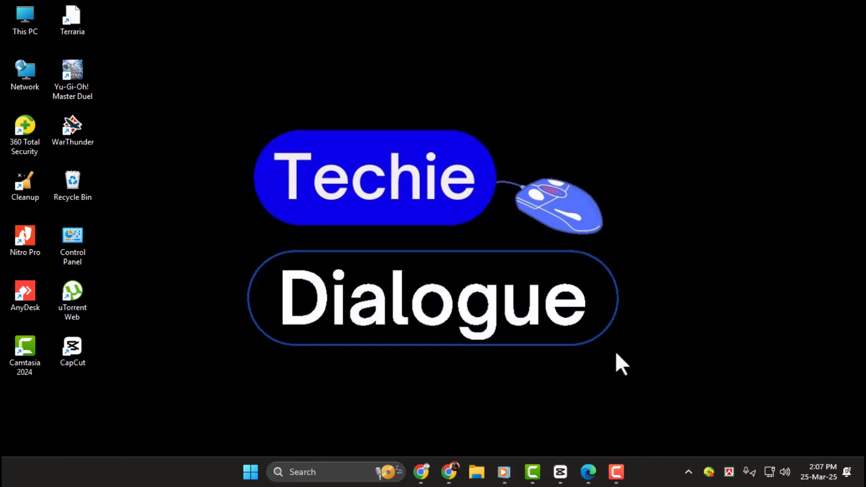
Launch CapCut from the taskbar to its home screen with the two projects.
left_click(560, 472)
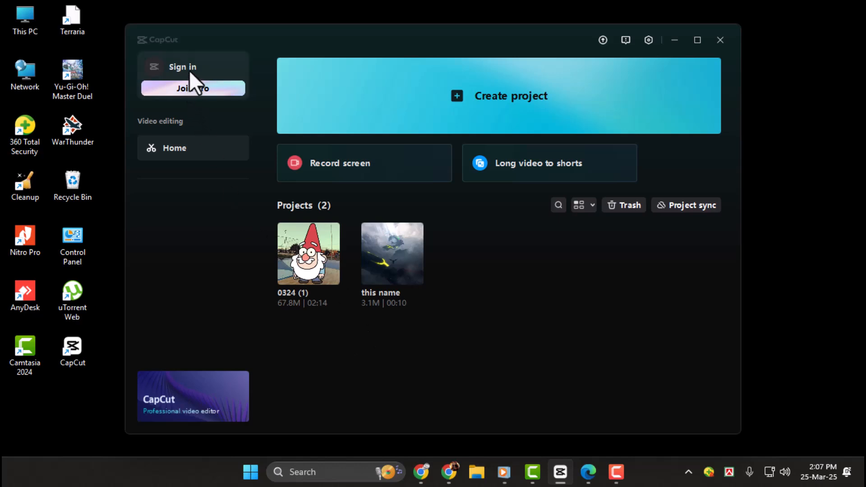
Sign in to capcut.com with the first listed Google account and agree to share account details.
left_click(189, 68)
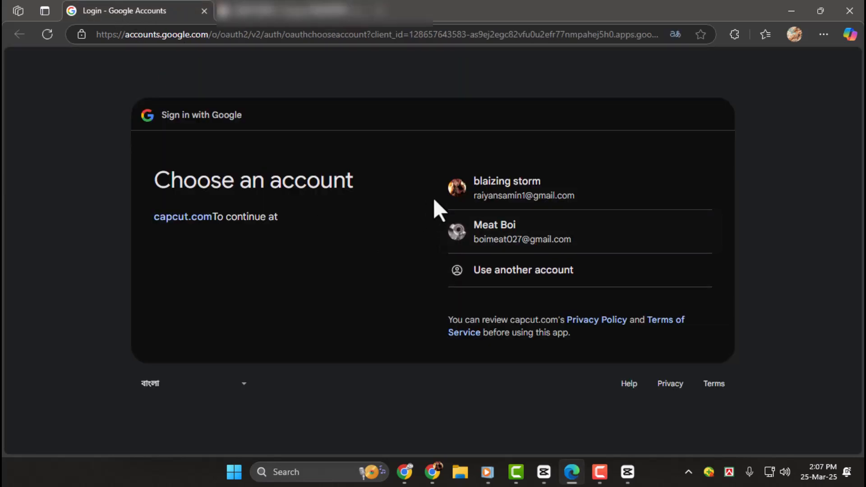
left_click(513, 196)
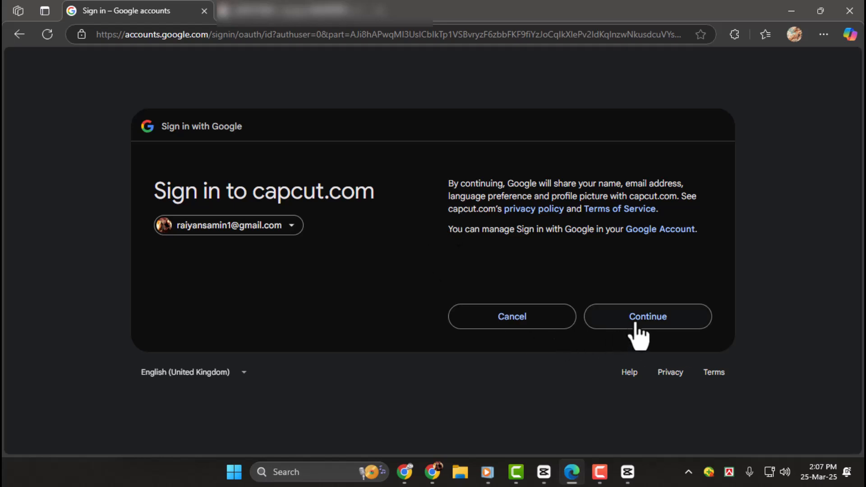
left_click(640, 325)
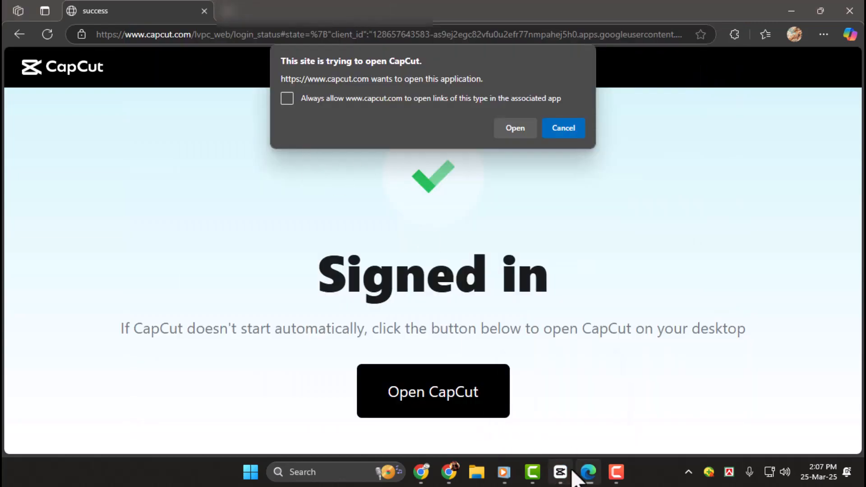
Bring the CapCut home window back to the front, now showing the signed-in account.
left_click(560, 472)
mouse_move(393, 254)
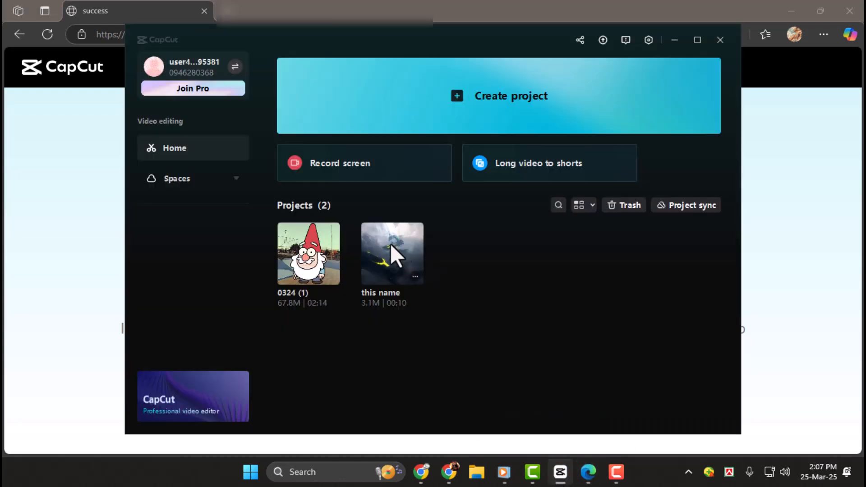